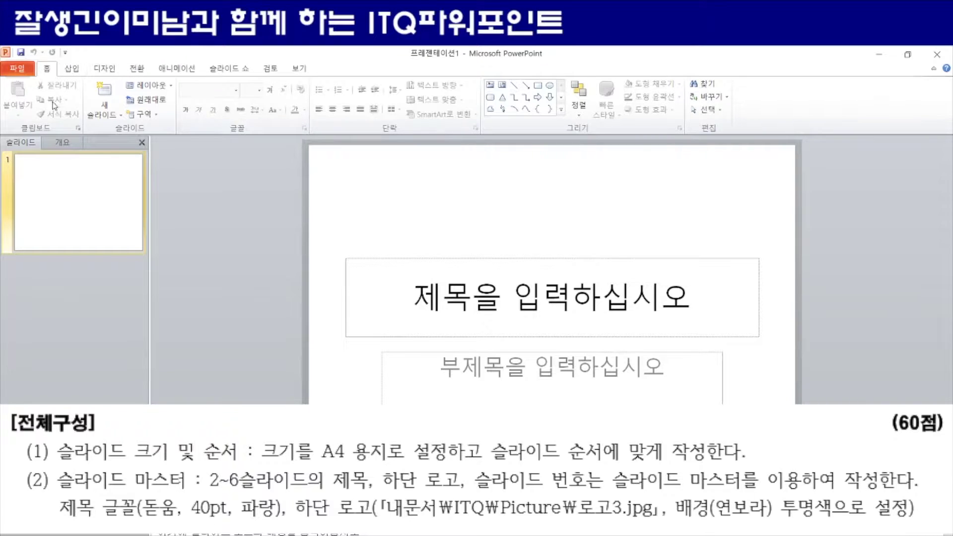
# Step: Set the presentation's slide size to A4 paper (210x297mm)
pyautogui.click(105, 67)
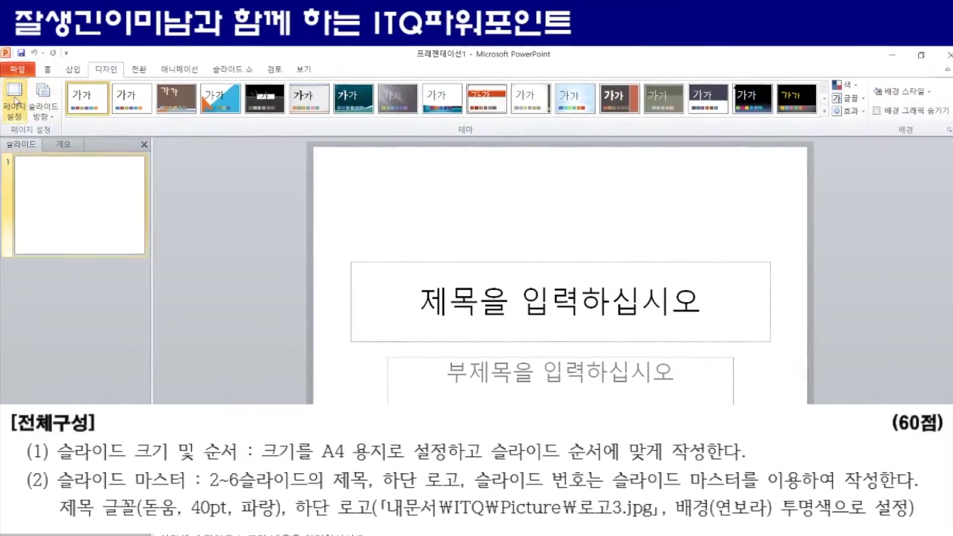
pyautogui.click(15, 100)
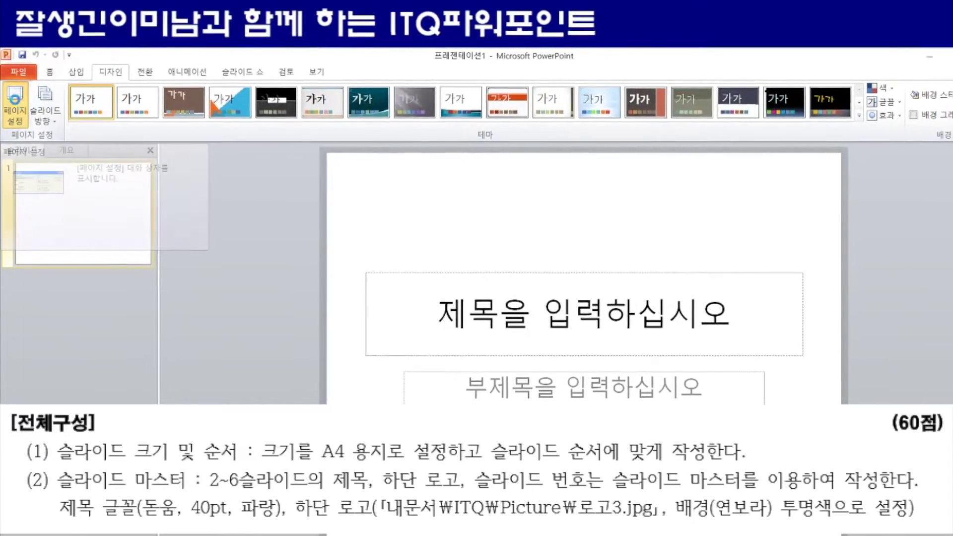
pyautogui.moveTo(353, 265); pyautogui.dragTo(331, 203)
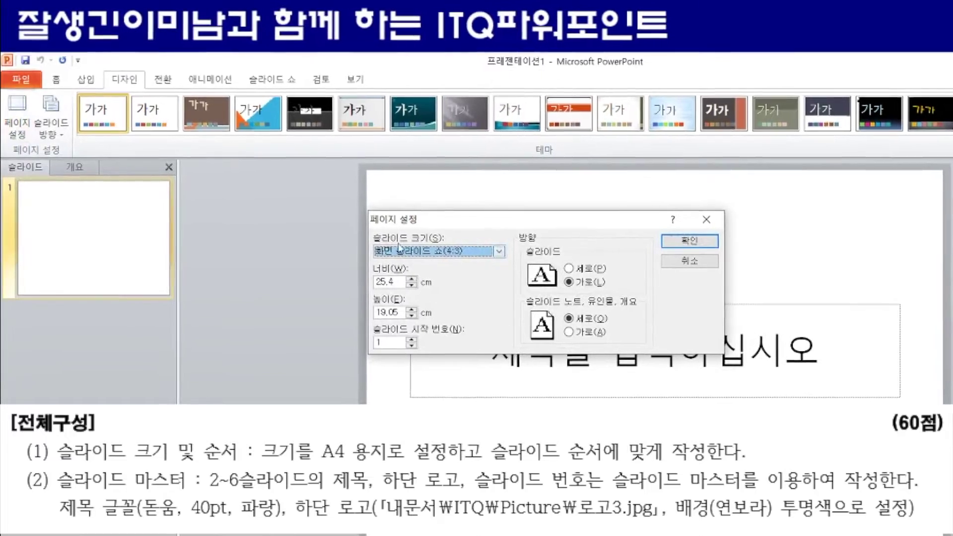
pyautogui.click(501, 260)
pyautogui.scroll(-2, 511, 337)
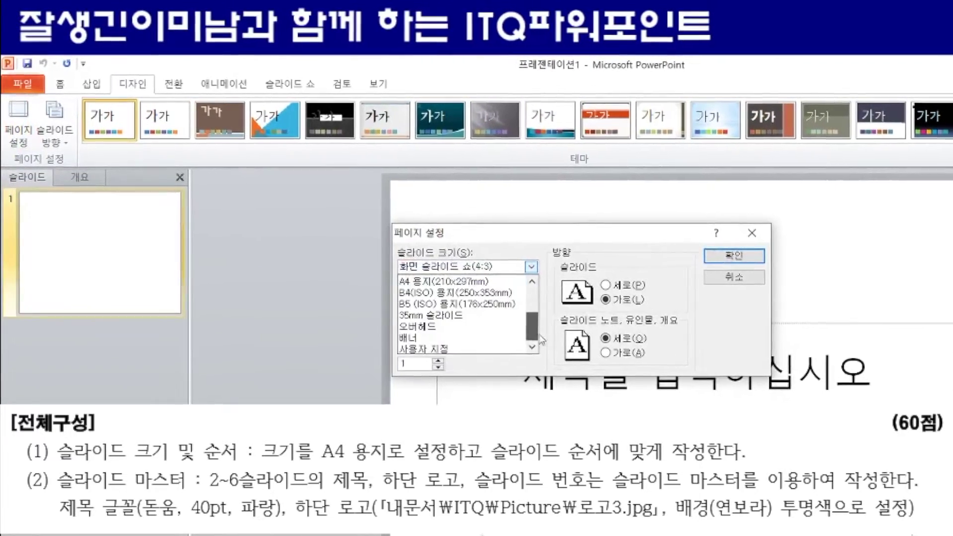
pyautogui.scroll(1, 477, 313)
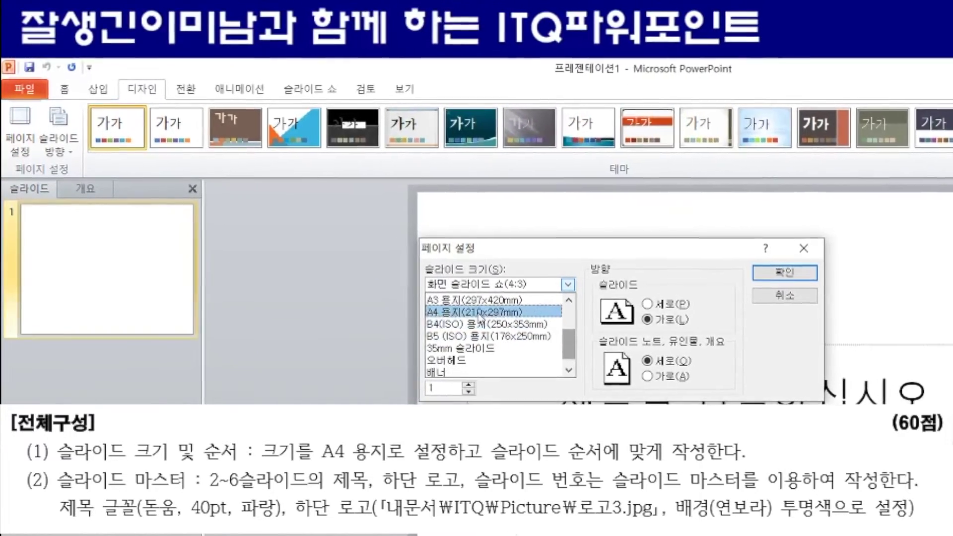
pyautogui.click(478, 317)
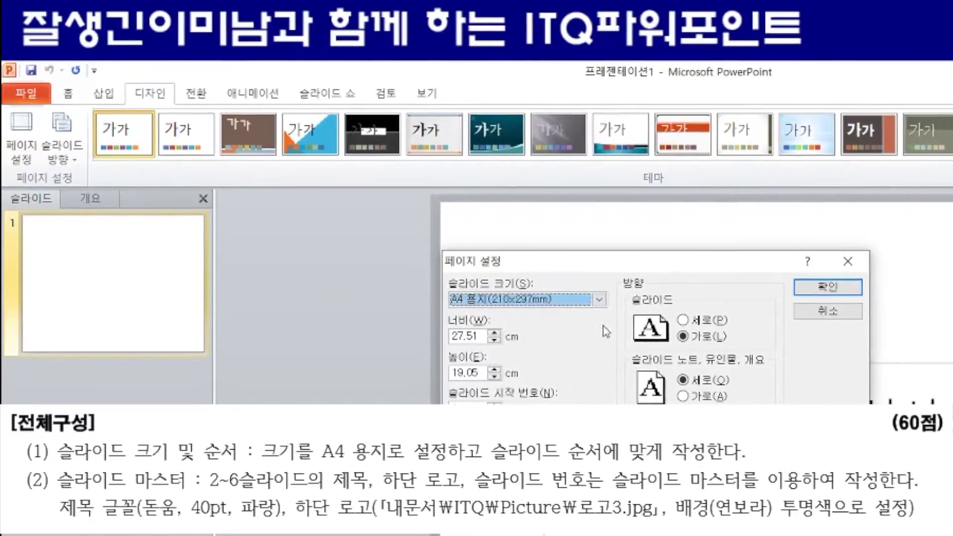
pyautogui.click(814, 291)
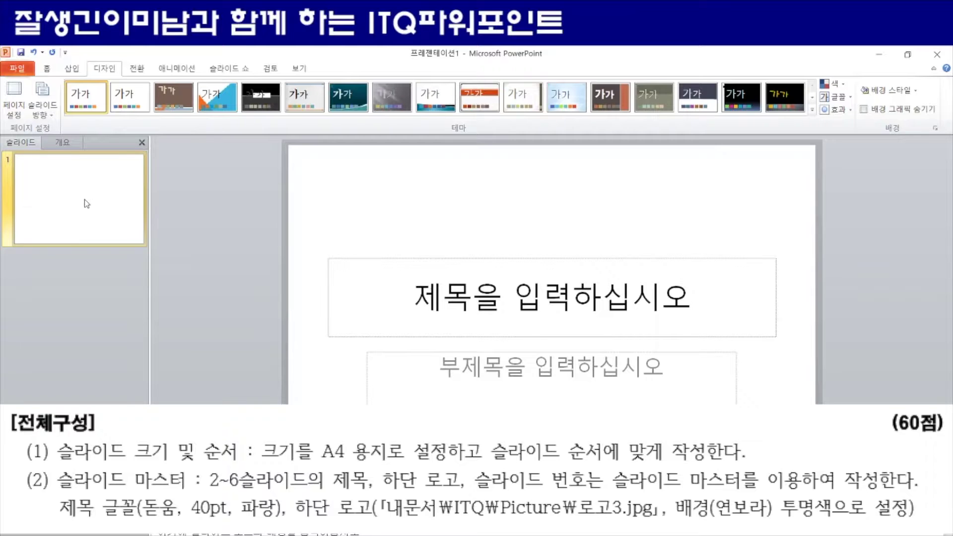
# Step: Add five new slides after the title slide, then return to slide 1
pyautogui.press('Return')
pyautogui.press('Return')
pyautogui.press('Return')
pyautogui.press('Return')
pyautogui.press('Return')
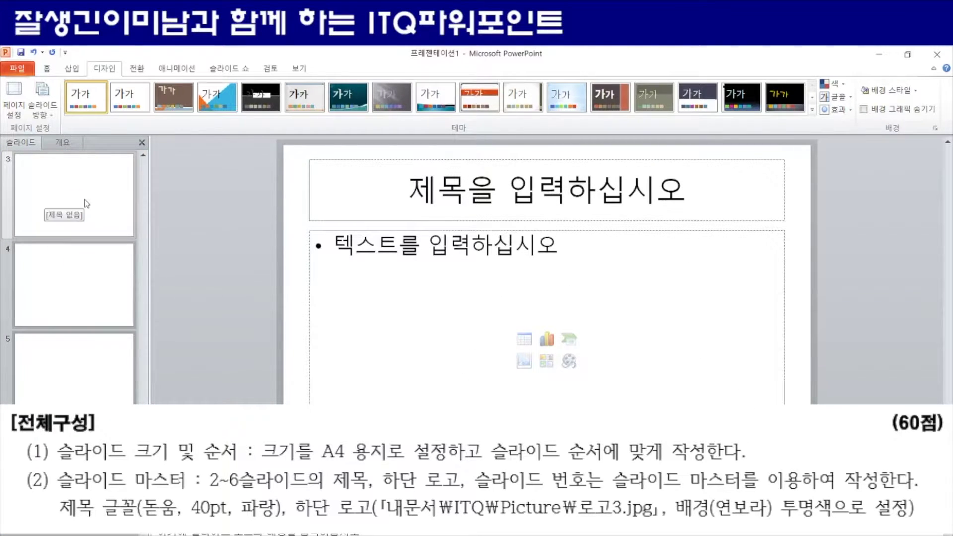
pyautogui.scroll(1, 68, 349)
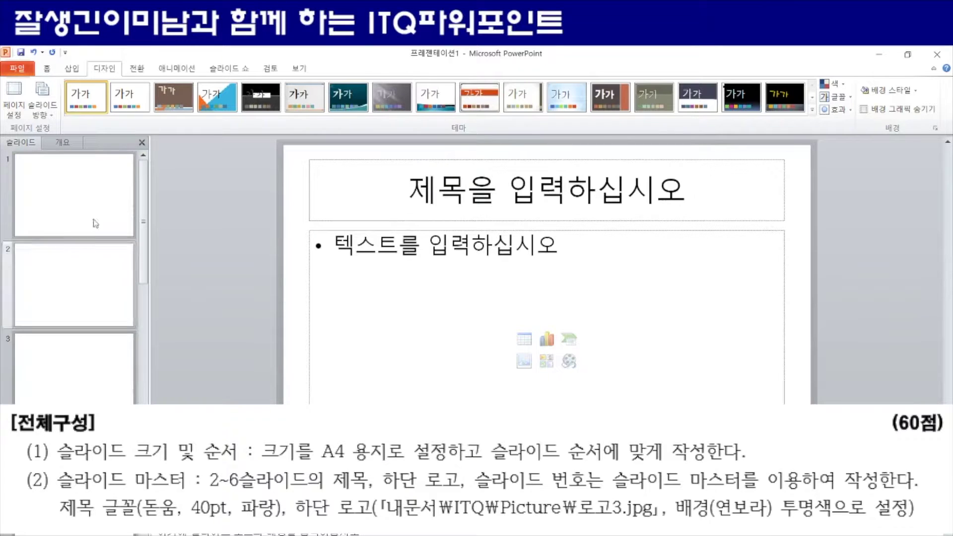
pyautogui.click(91, 194)
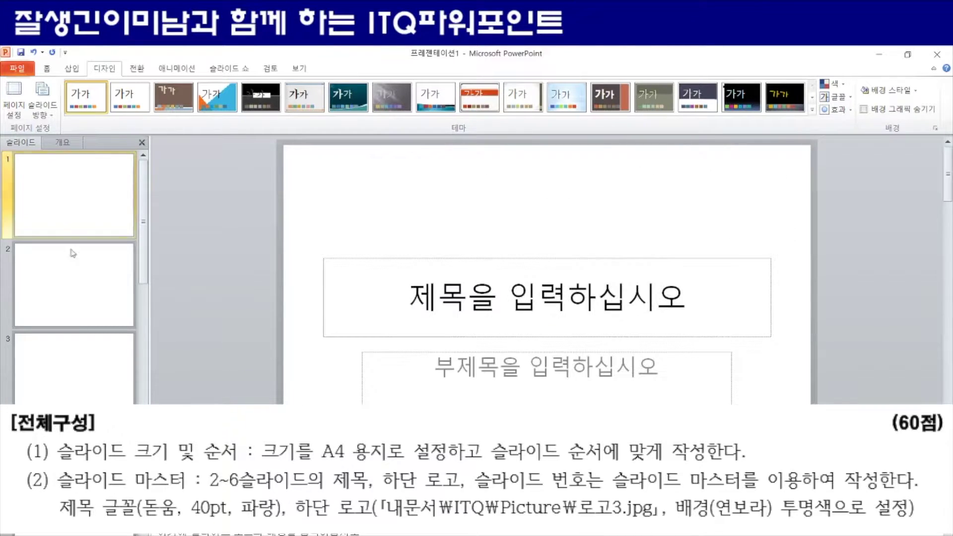
pyautogui.click(47, 69)
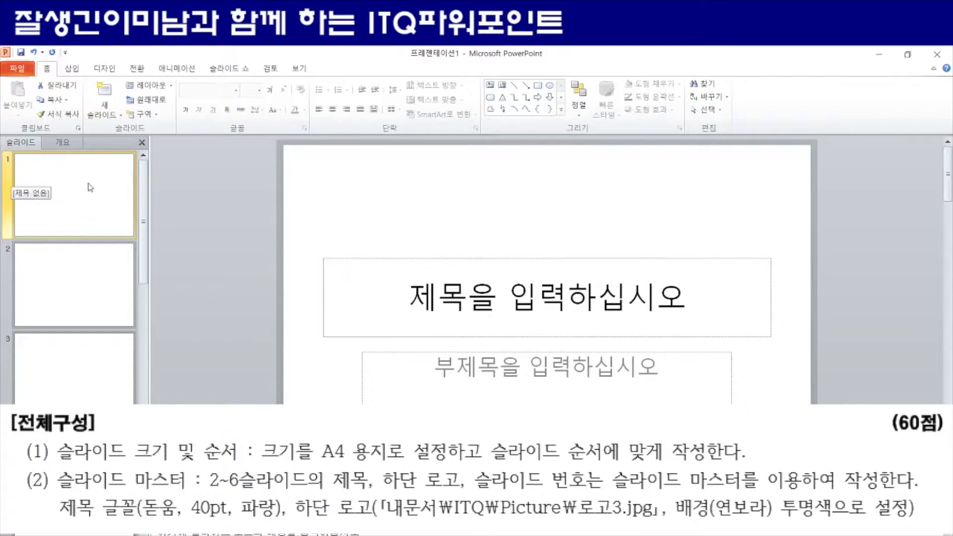
pyautogui.click(113, 116)
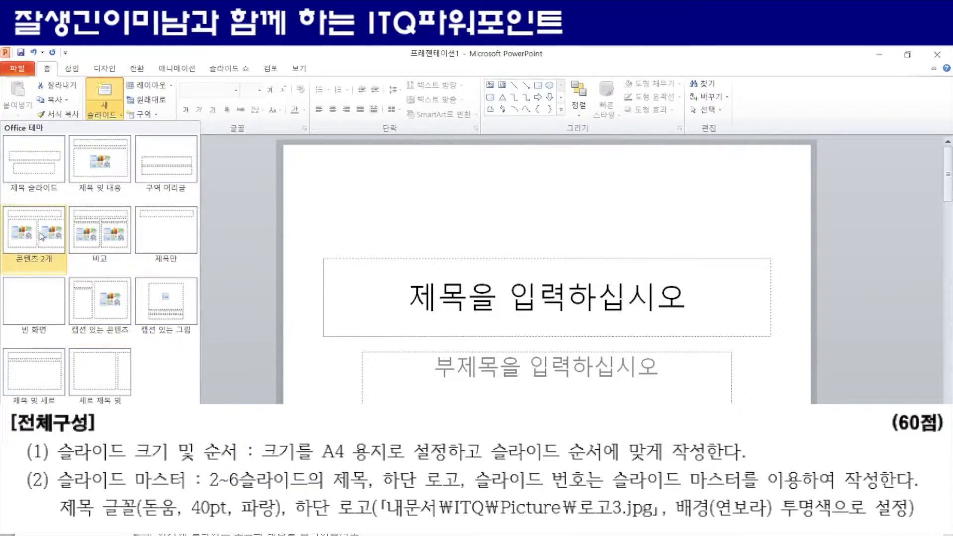
pyautogui.click(239, 317)
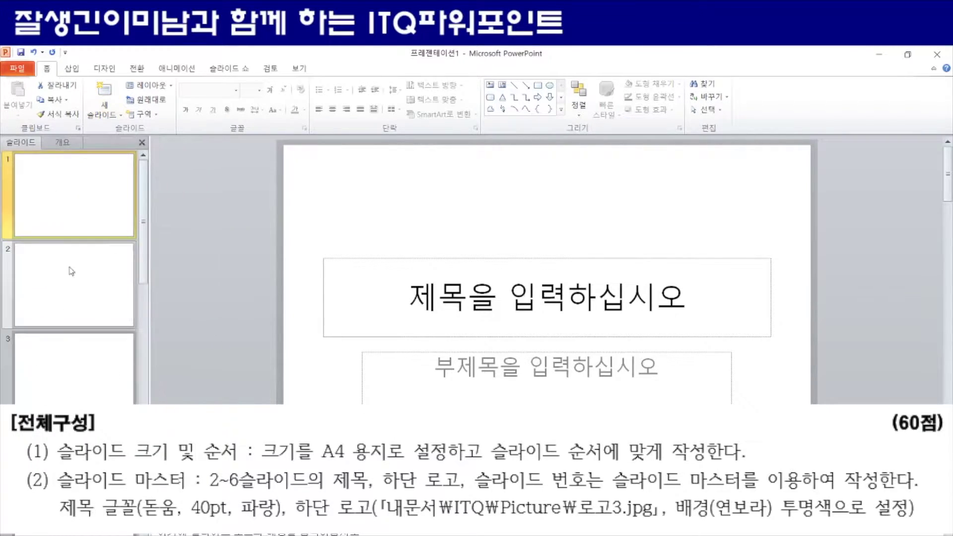
pyautogui.click(105, 112)
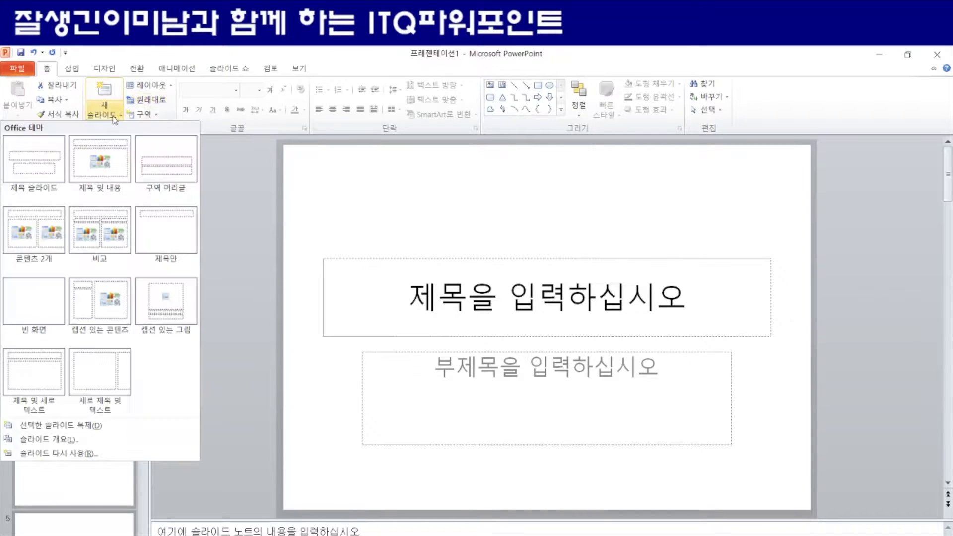
pyautogui.click(233, 303)
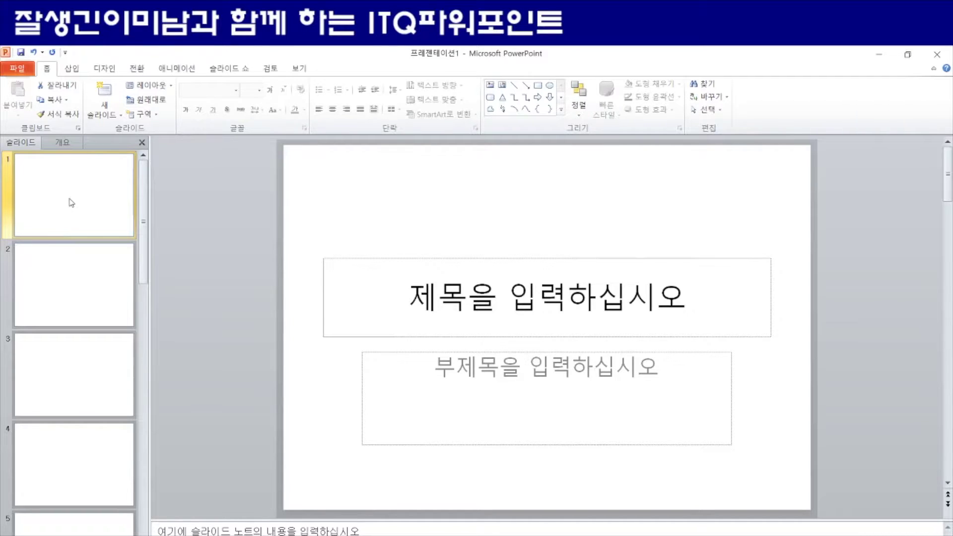
pyautogui.scroll(-2, 79, 266)
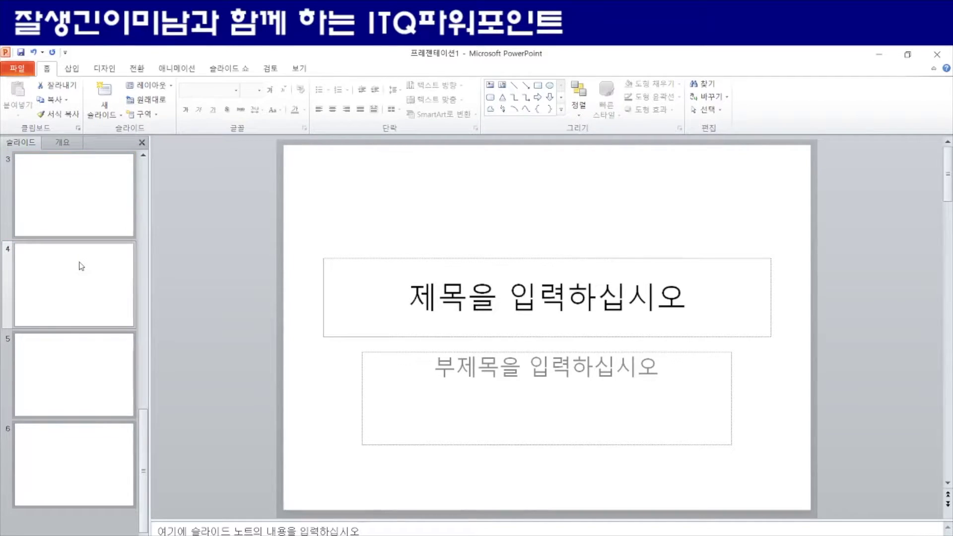
pyautogui.scroll(2, 81, 266)
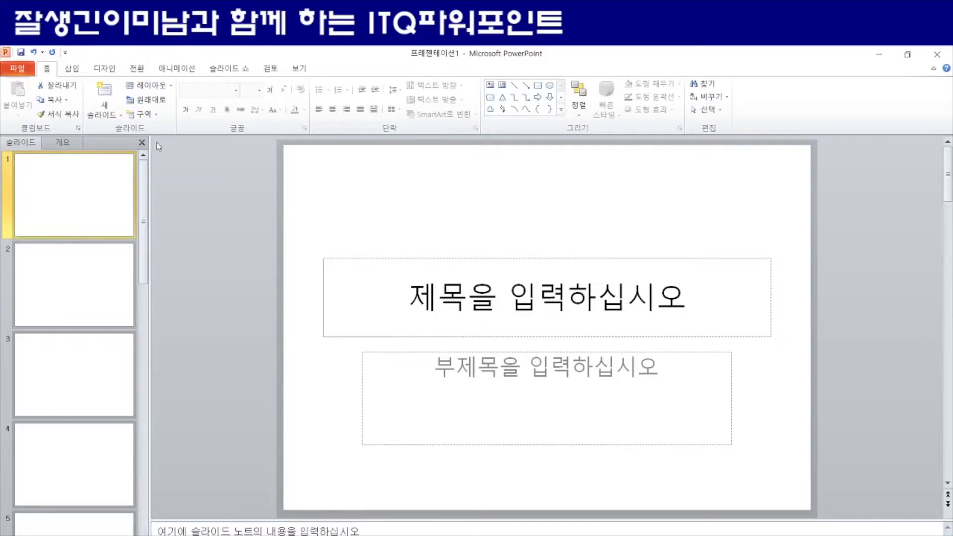
# Step: Switch to the slide master view and select the top-level Office theme master
pyautogui.click(299, 68)
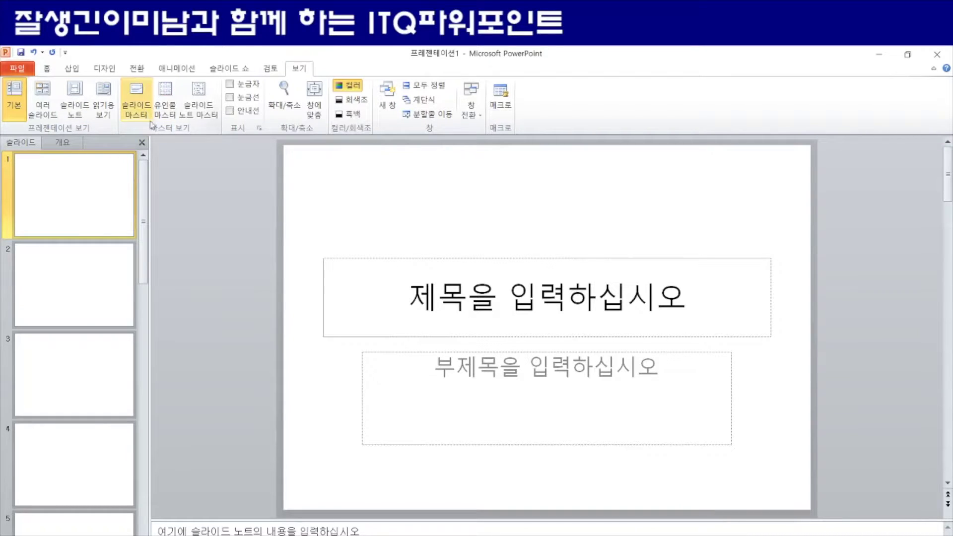
pyautogui.click(139, 95)
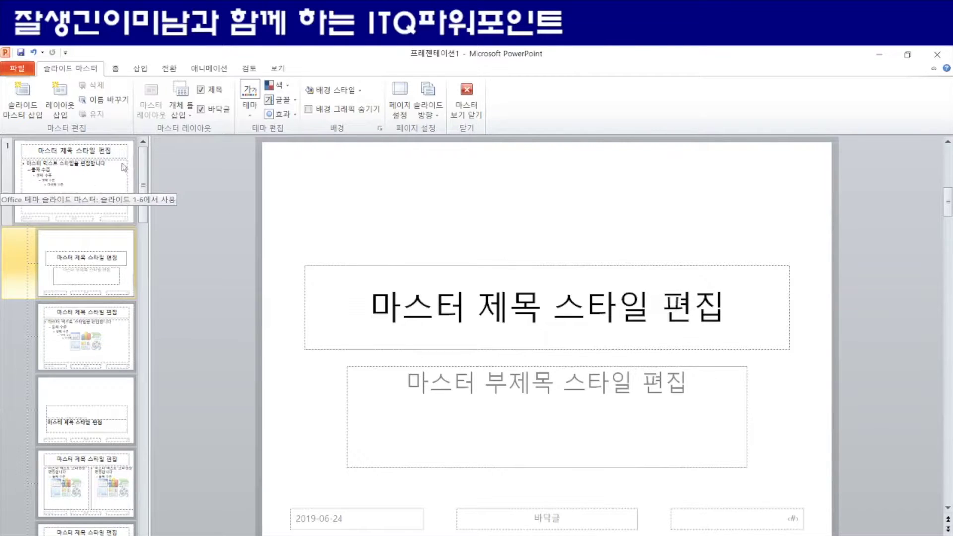
pyautogui.click(116, 199)
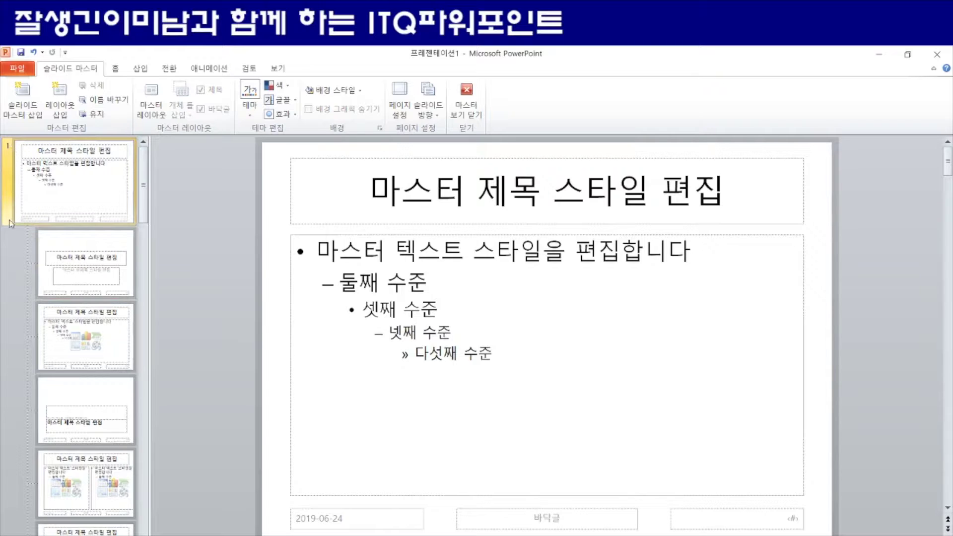
# Step: Examine how the slide master compares with its title slide, title and content, section header and two content layouts
pyautogui.click(77, 263)
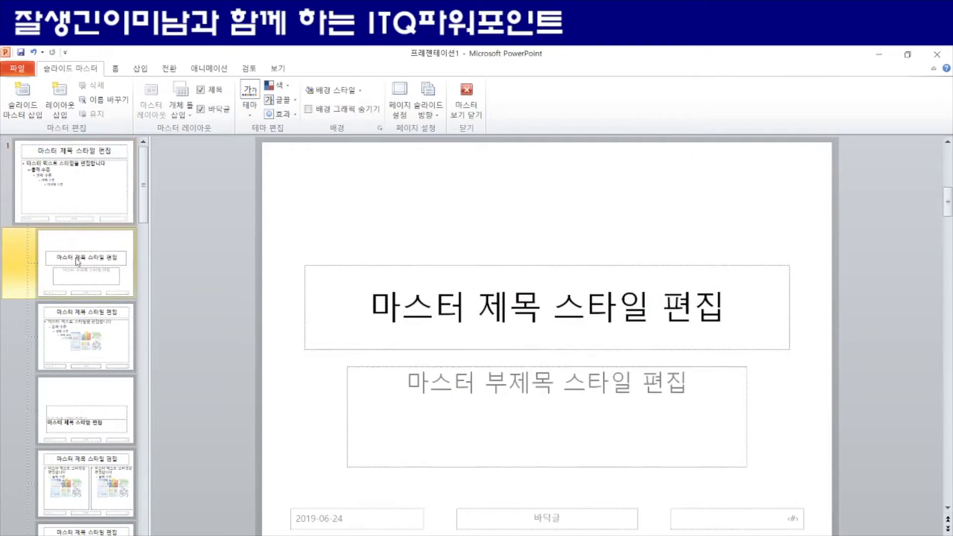
pyautogui.click(103, 336)
pyautogui.click(102, 384)
pyautogui.click(92, 195)
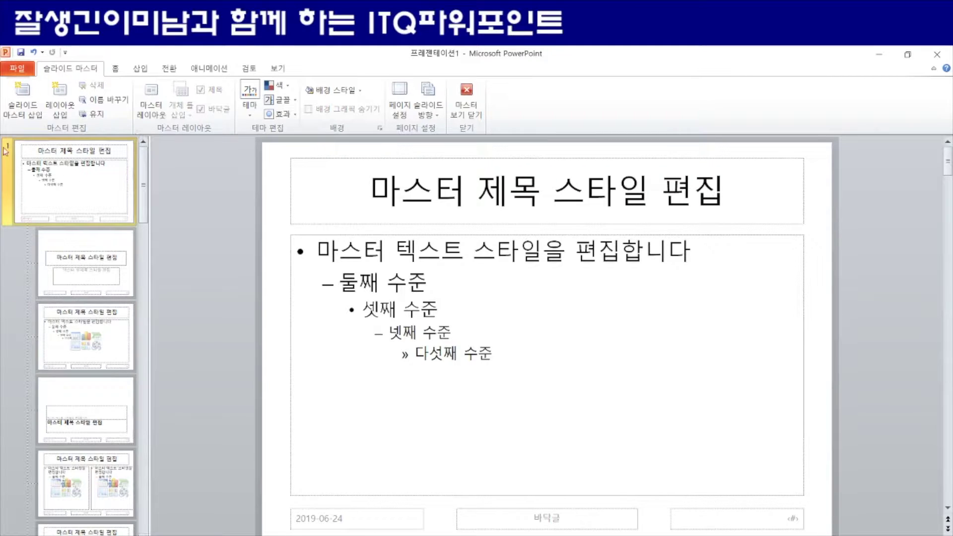
pyautogui.click(105, 243)
pyautogui.click(105, 352)
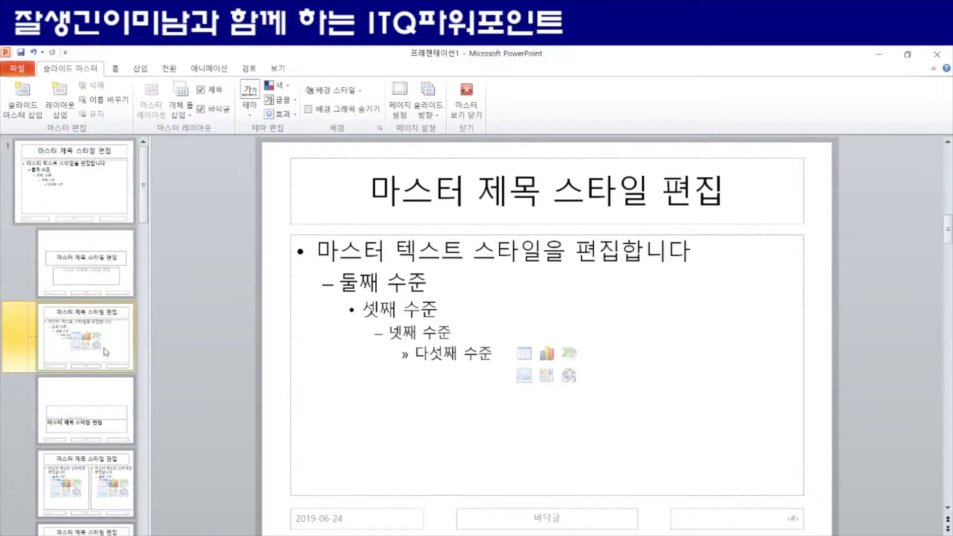
pyautogui.click(106, 412)
pyautogui.click(106, 460)
pyautogui.click(102, 410)
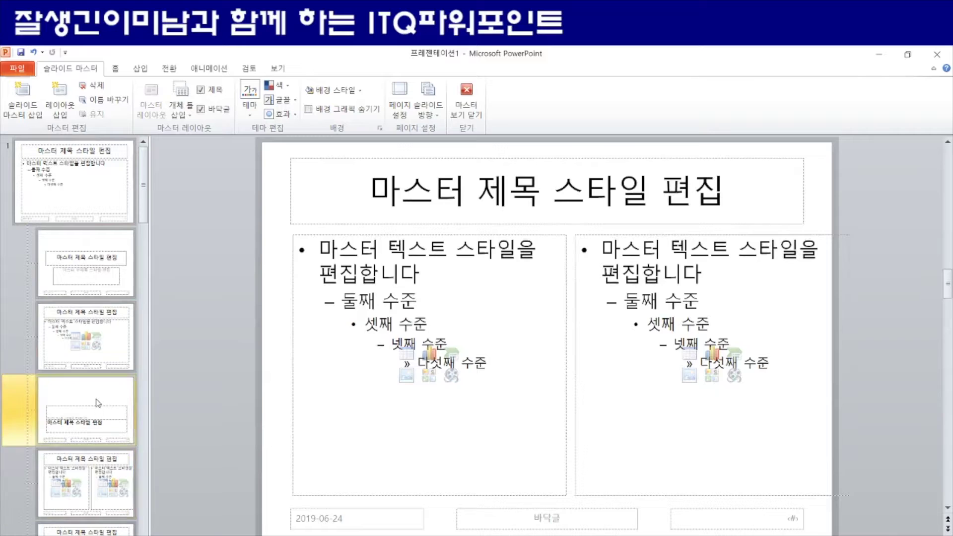
pyautogui.click(97, 352)
pyautogui.click(102, 241)
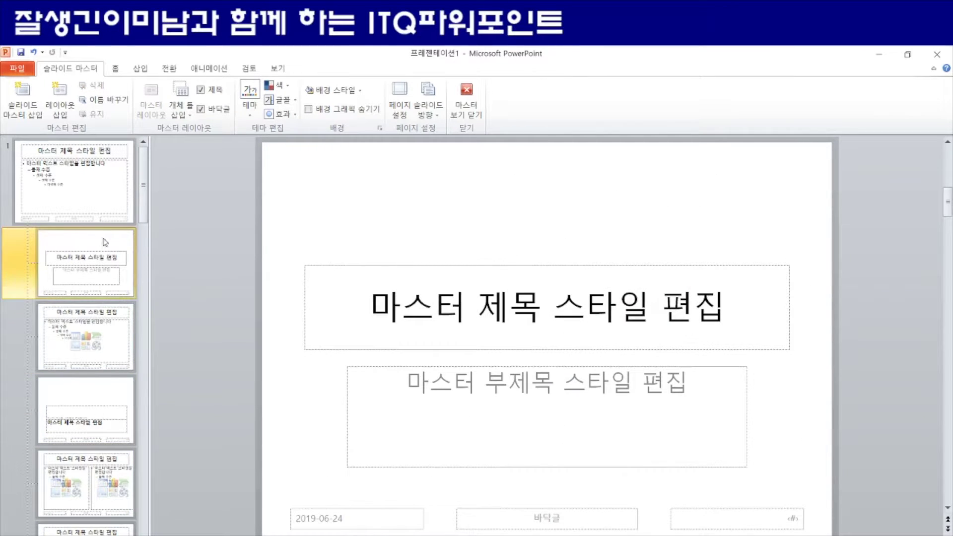